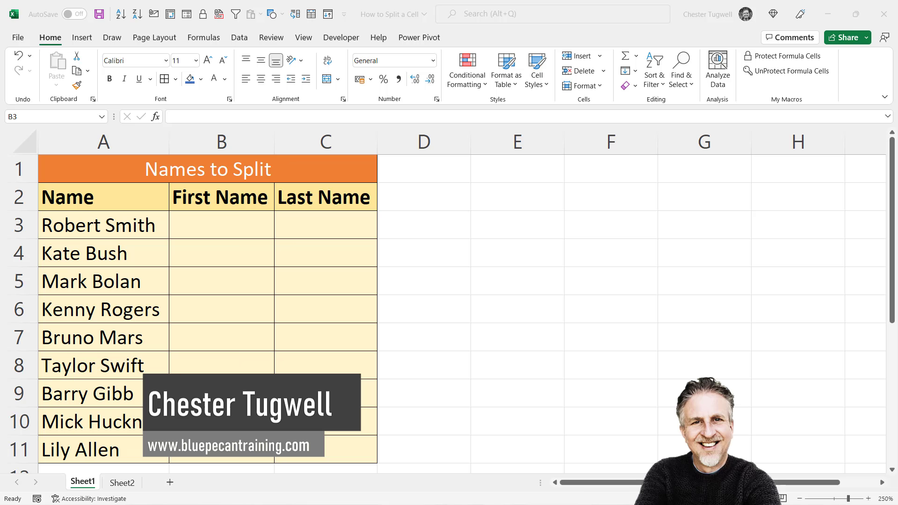
Step: Enter Robert in B3 and Flash Fill the remaining first names
left_click(124, 483)
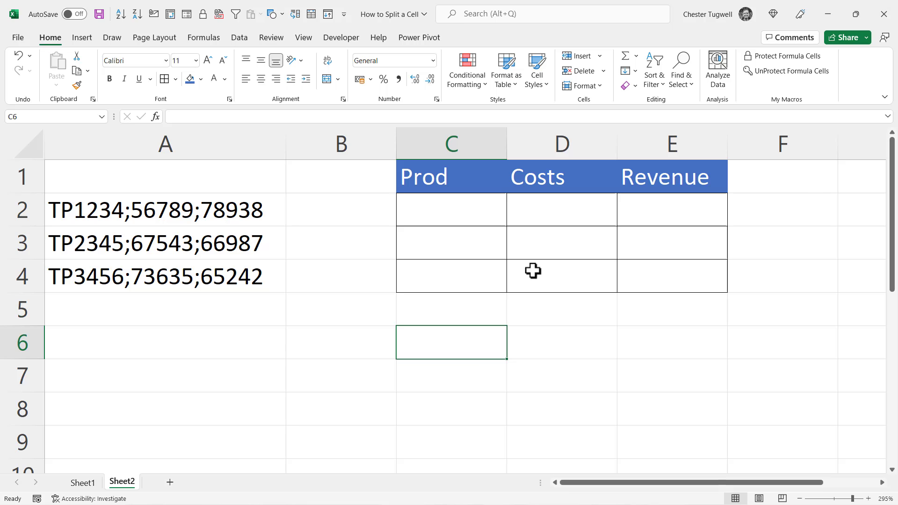
left_click(83, 483)
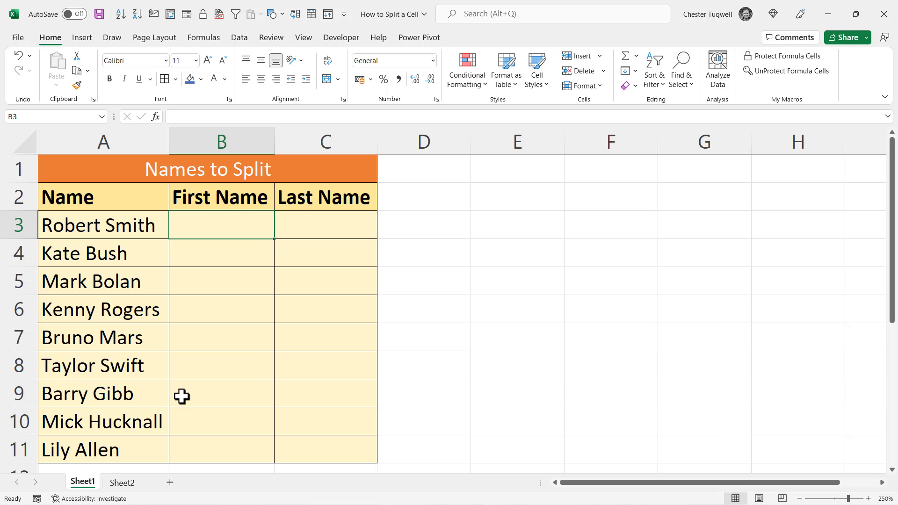
type("R")
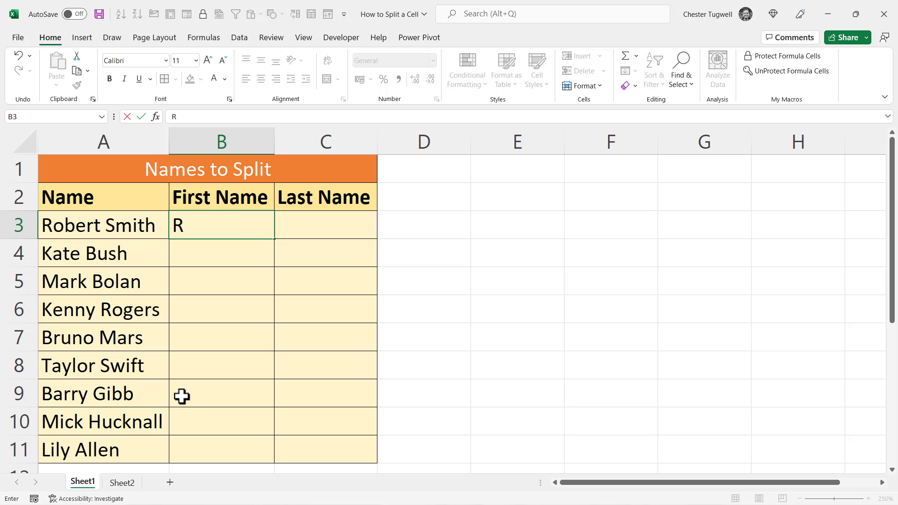
type("obert")
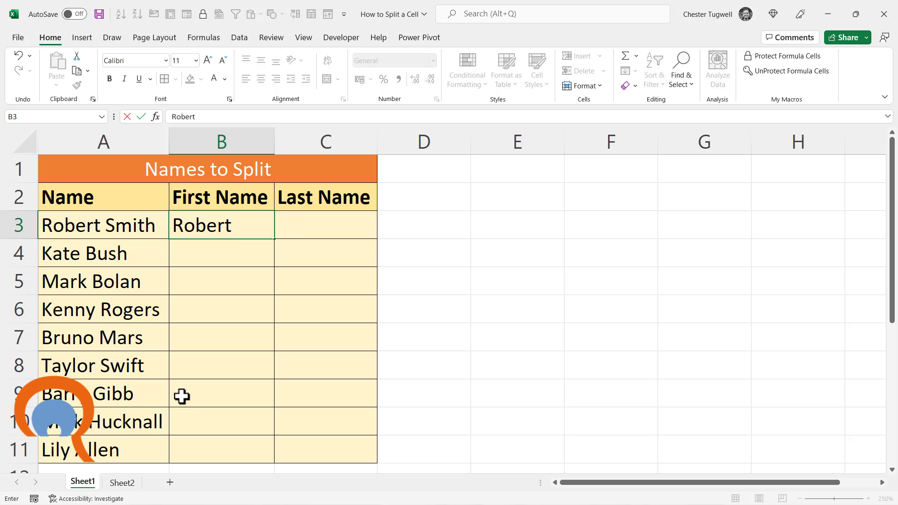
key("ctrl+Return")
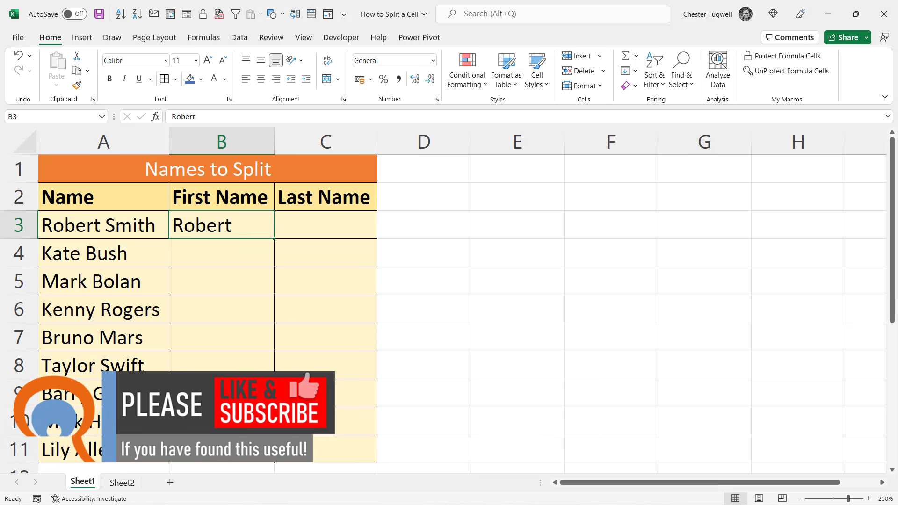
key("ctrl+e")
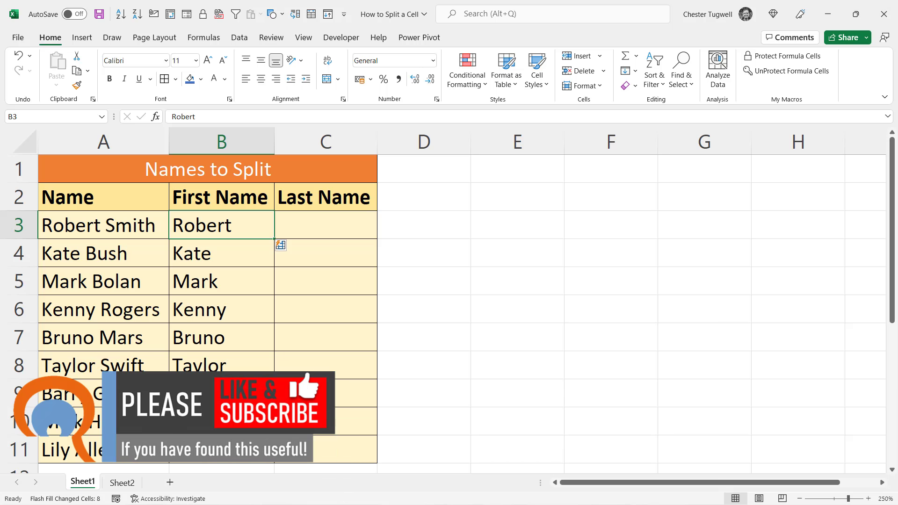
Step: Enter Smith in C3 and Flash Fill the remaining last names
left_click(342, 221)
double_click(343, 221)
type("Smi")
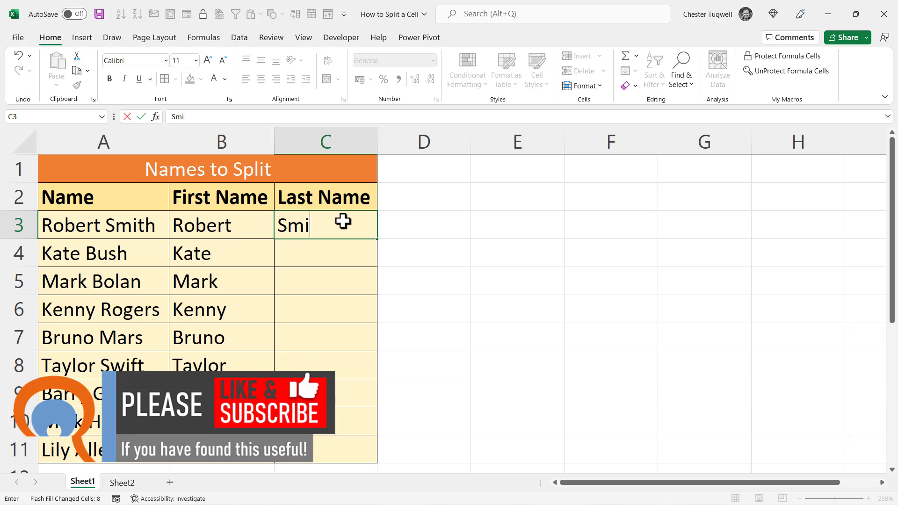
type("th")
key("ctrl+Return")
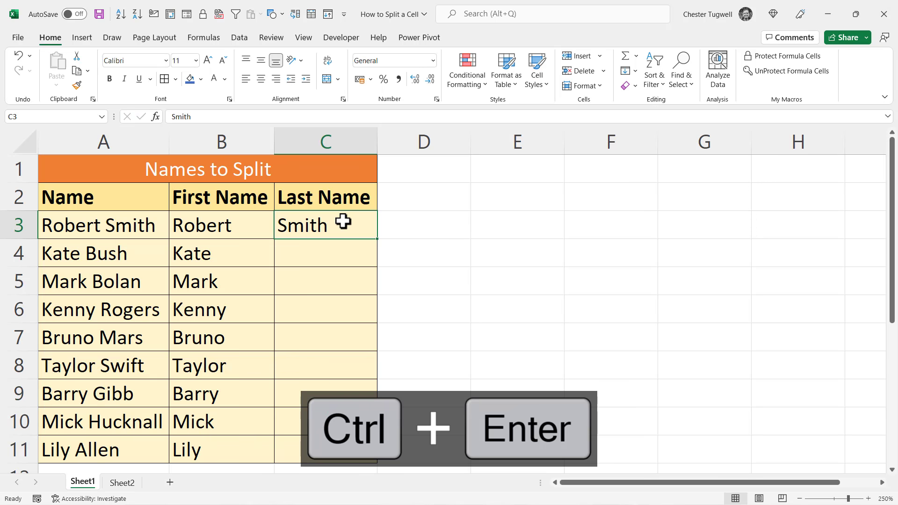
key("ctrl+e")
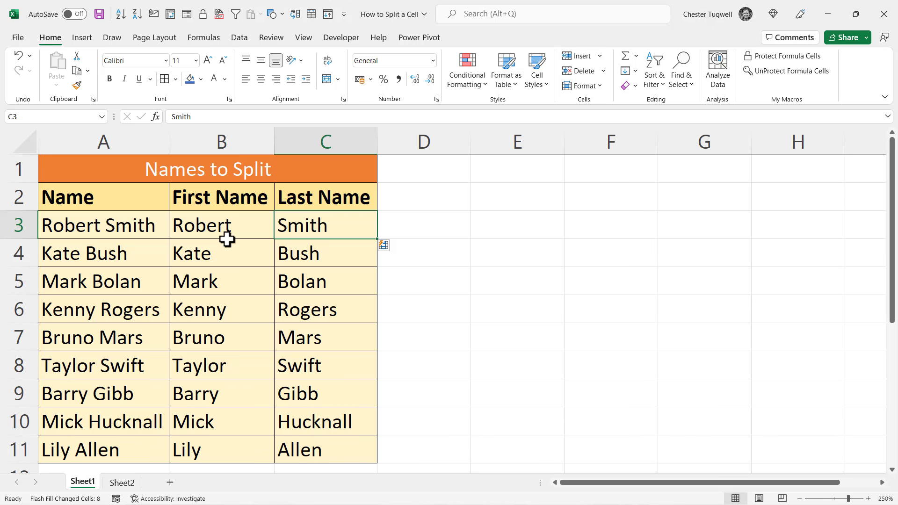
Step: Clear the split names from B3:C11 and select the full names in A3:A11
left_click_drag(215, 230, 323, 449)
key("Delete")
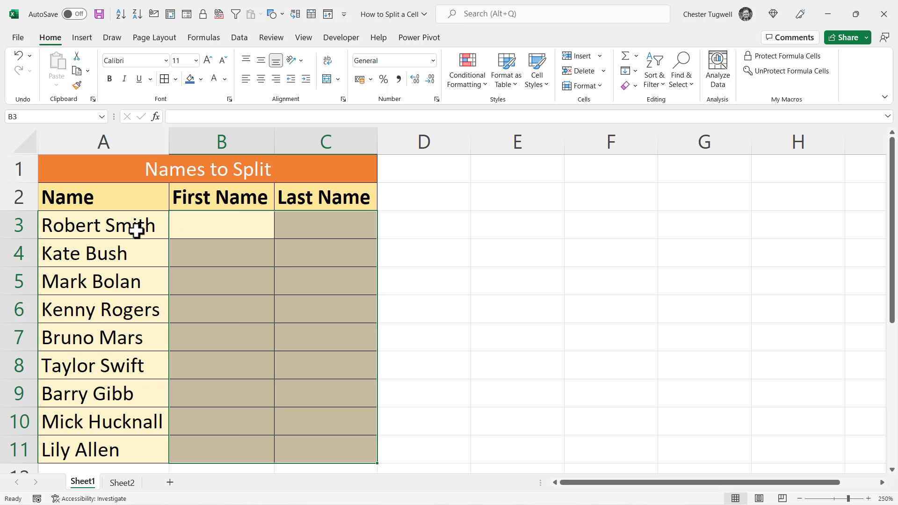
left_click_drag(136, 231, 105, 442)
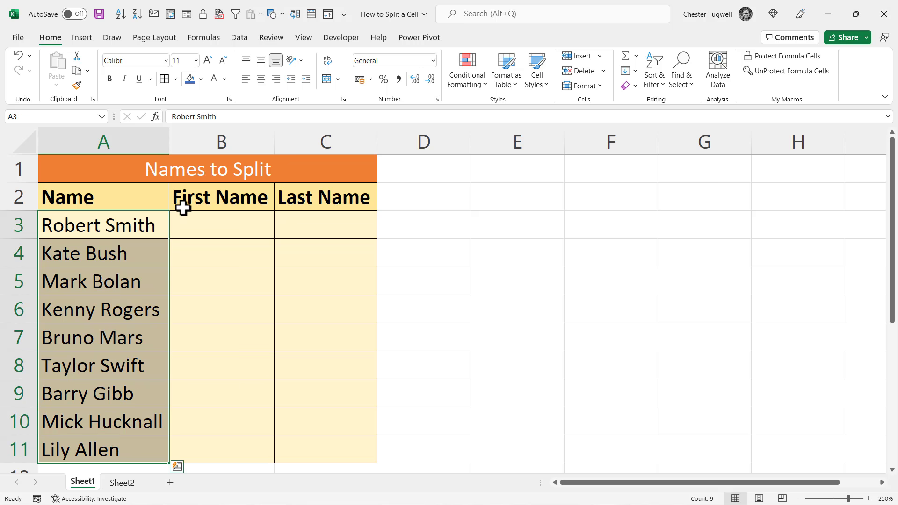
Step: Start Text to Columns as Delimited, splitting on Space instead of Other
left_click(243, 39)
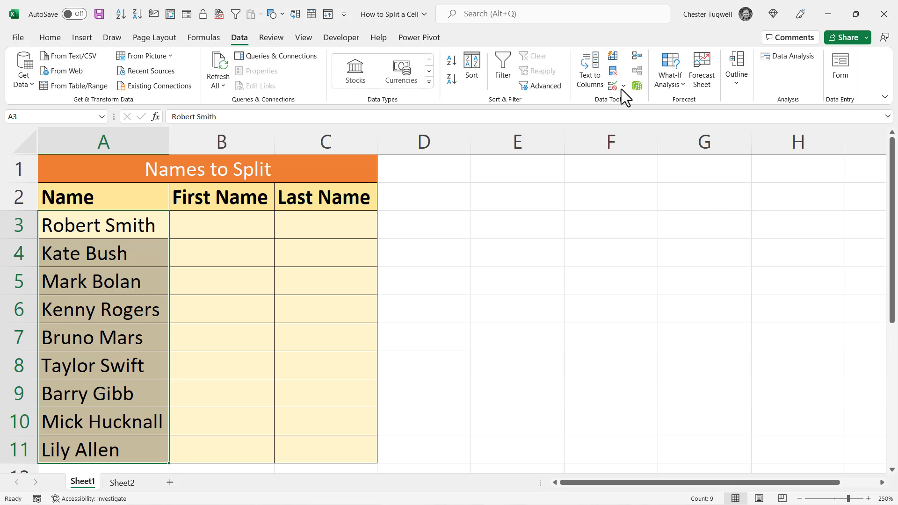
left_click(590, 75)
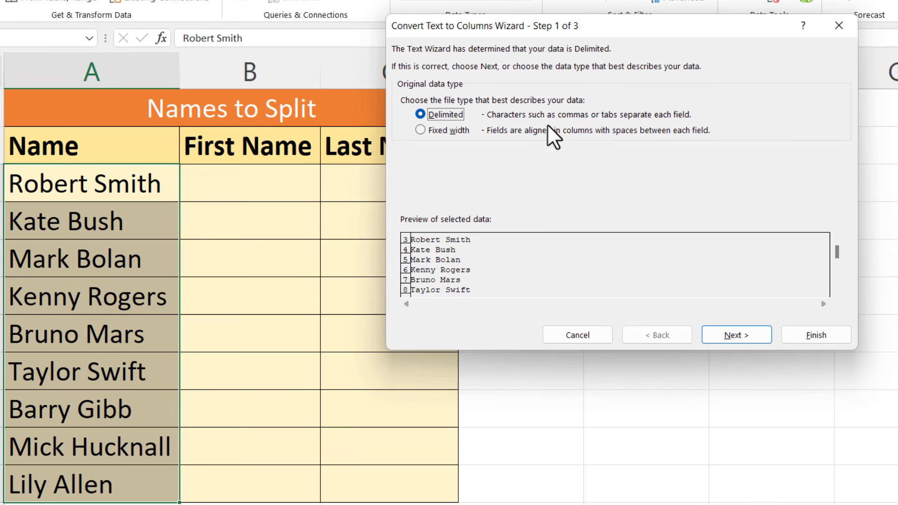
left_click(721, 339)
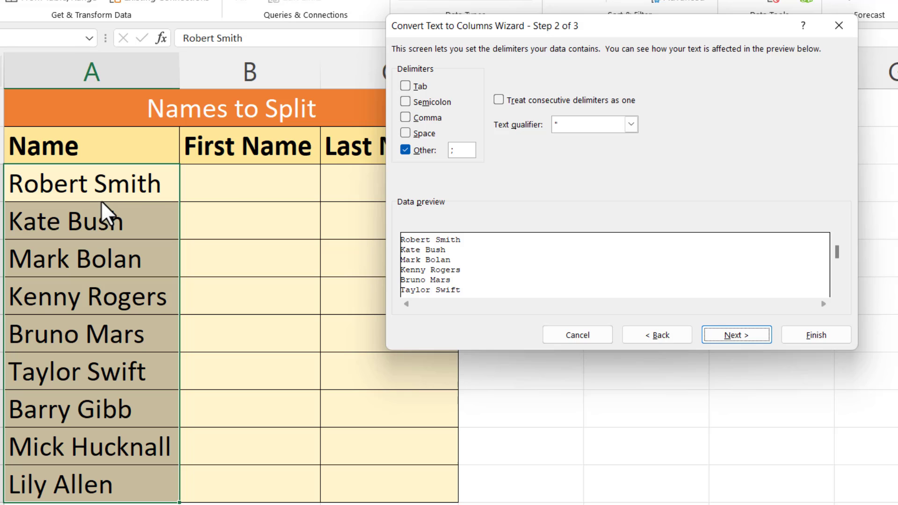
left_click(406, 133)
left_click(406, 150)
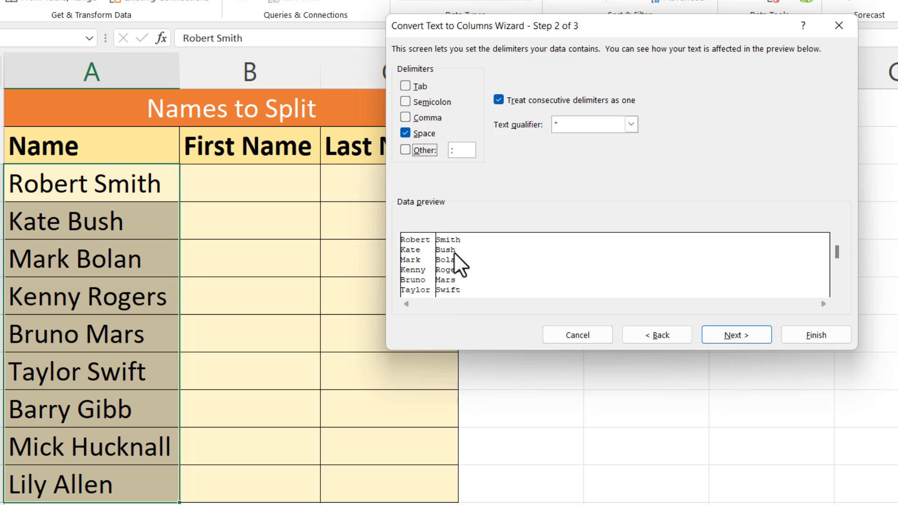
Step: Send the space-split names to destination B3, finish, and confirm replacing existing data
left_click(747, 336)
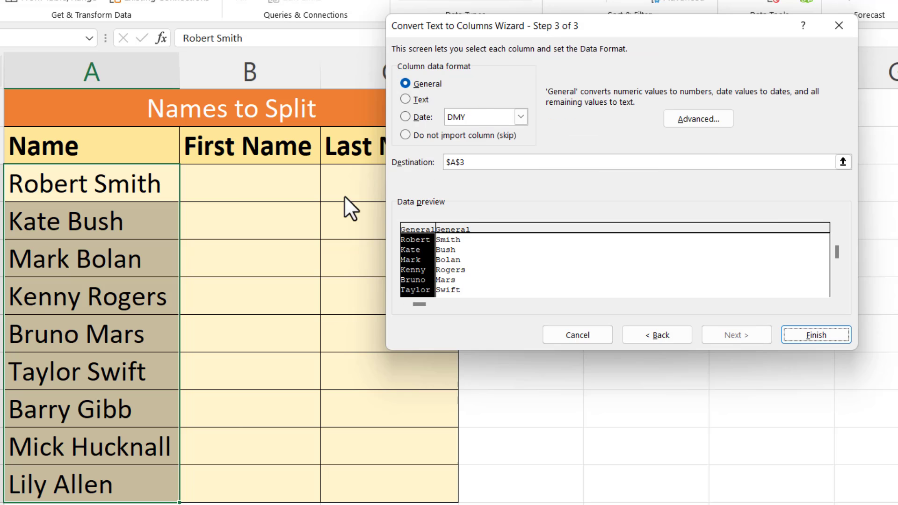
left_click(477, 164)
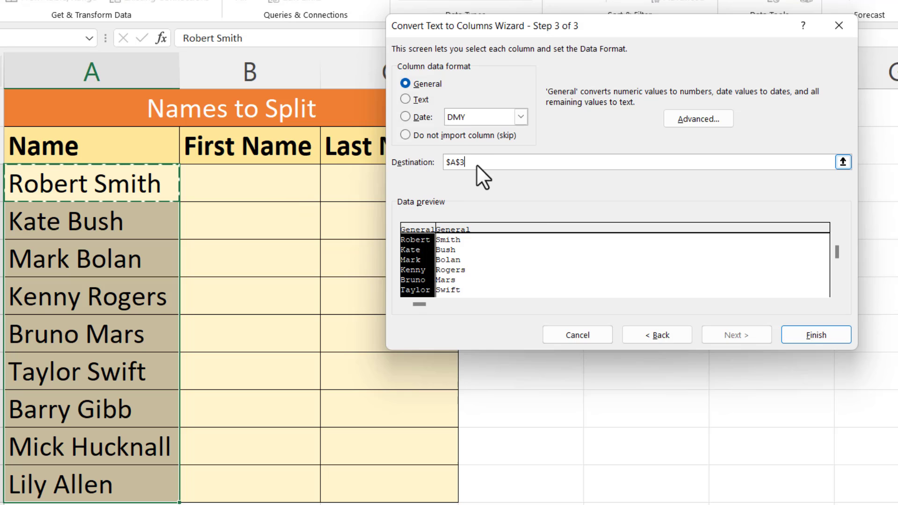
left_click_drag(476, 164, 421, 161)
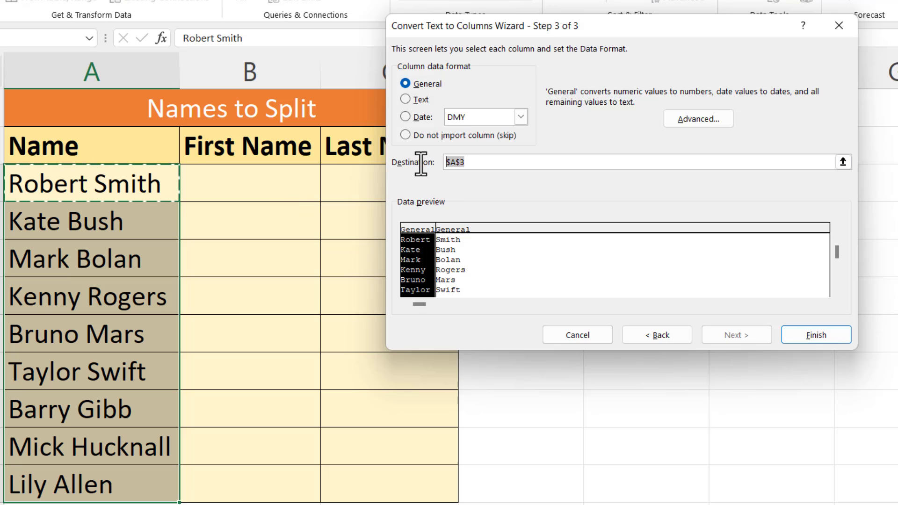
left_click(249, 181)
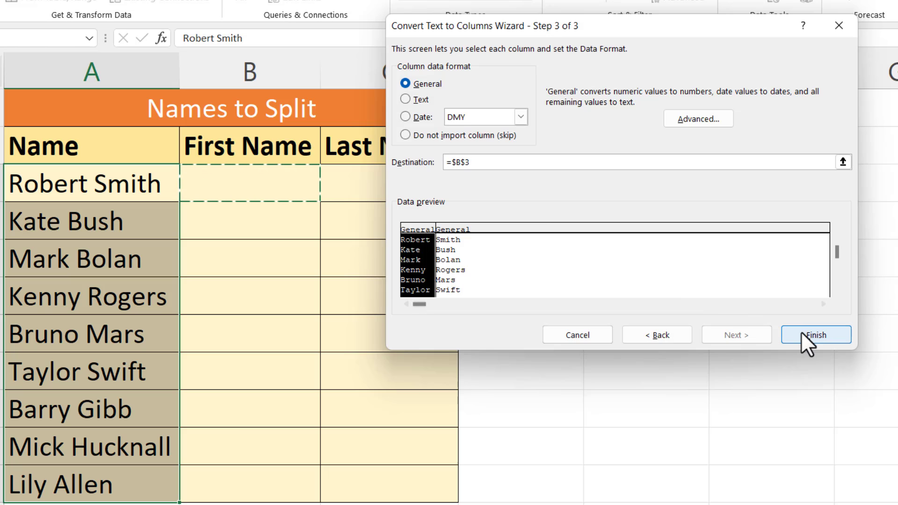
left_click(816, 335)
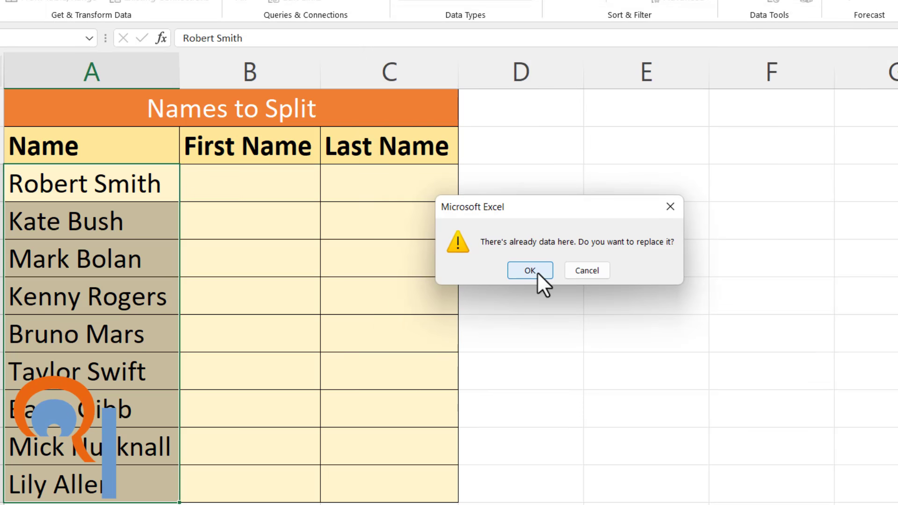
left_click(537, 271)
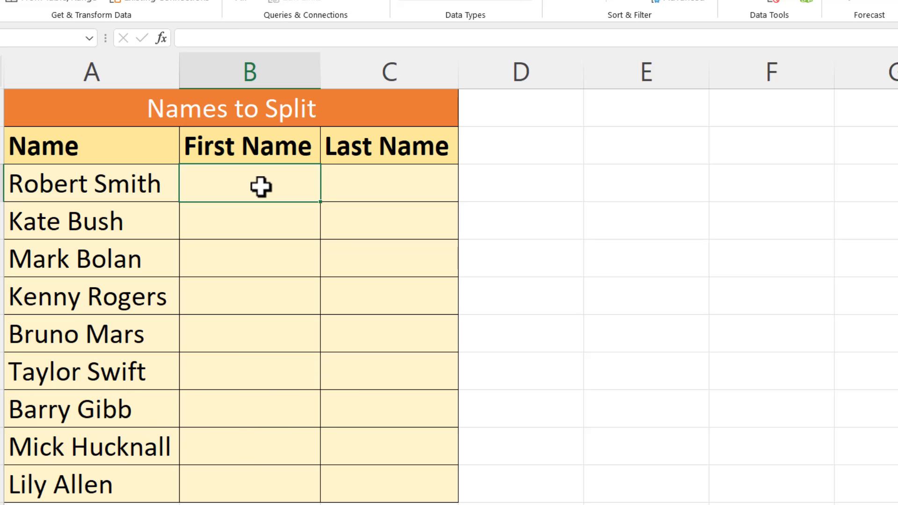
Step: Enter =TEXTBEFORE(A3," ") in B3 and fill it down column B
type("=")
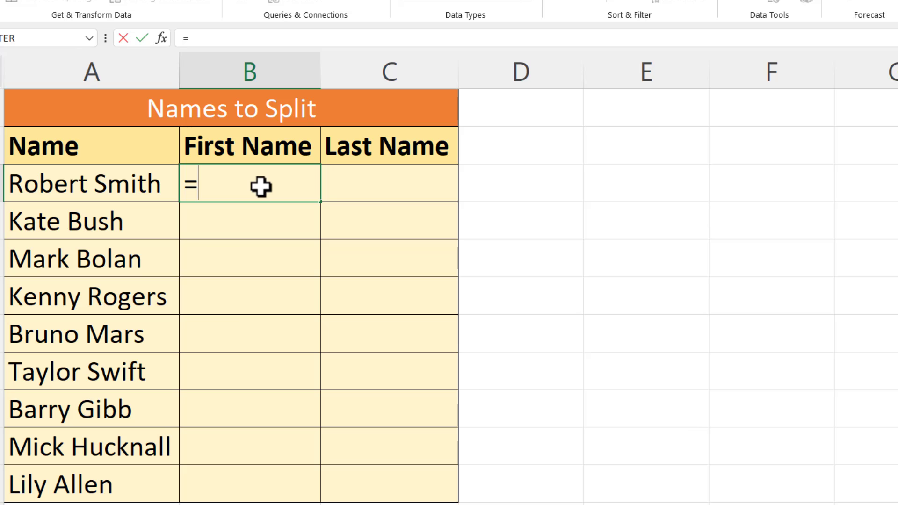
type("te")
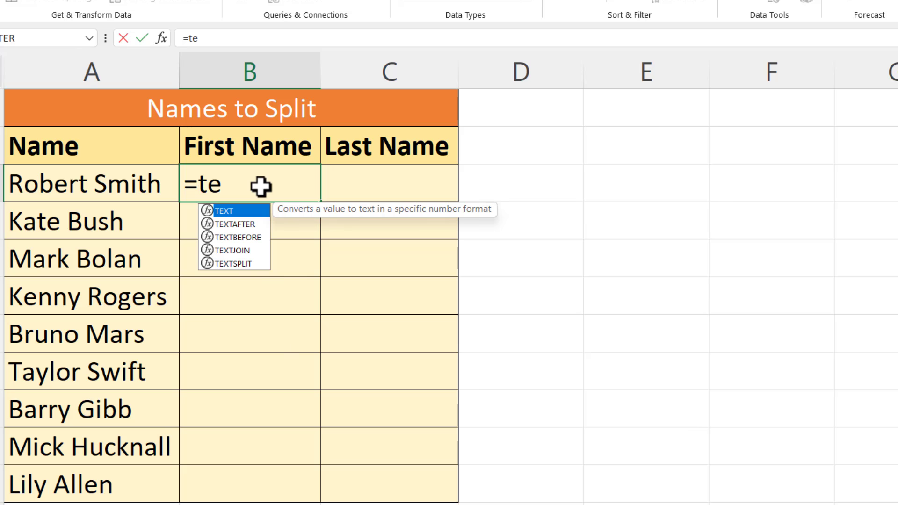
type("x")
double_click(251, 237)
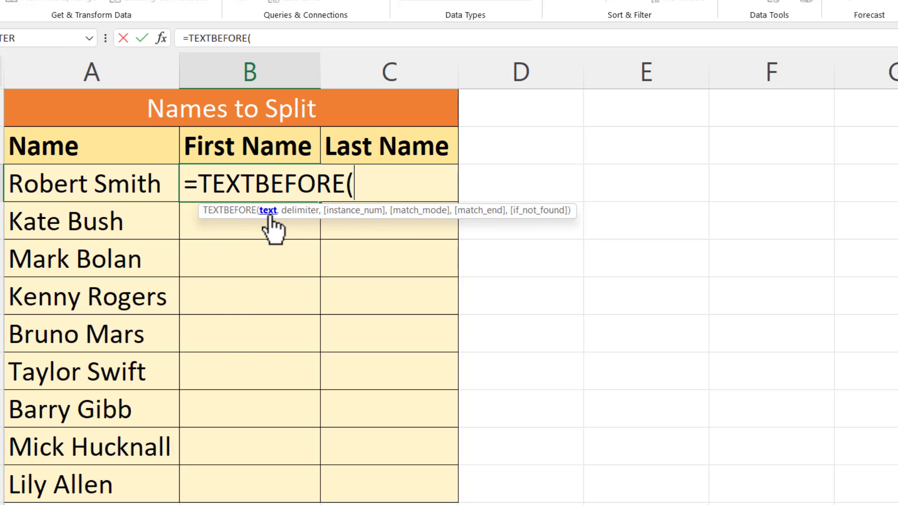
left_click(62, 182)
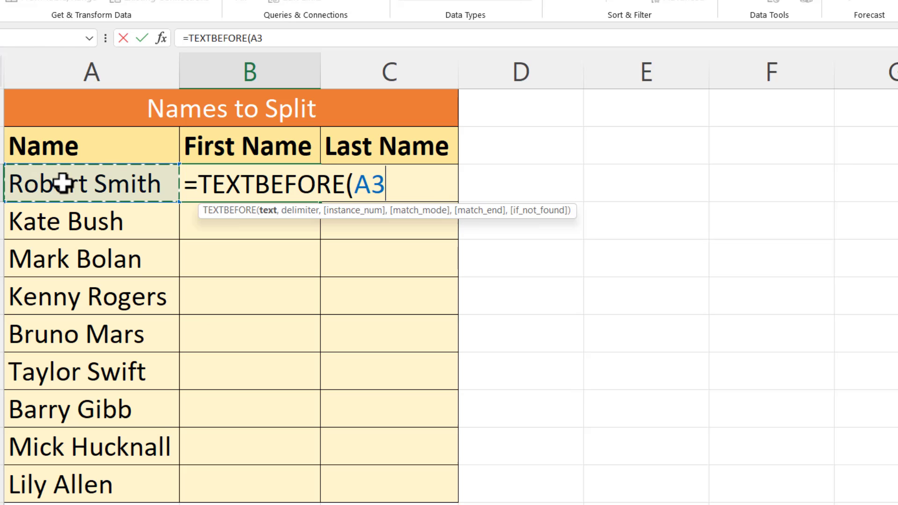
type(",")
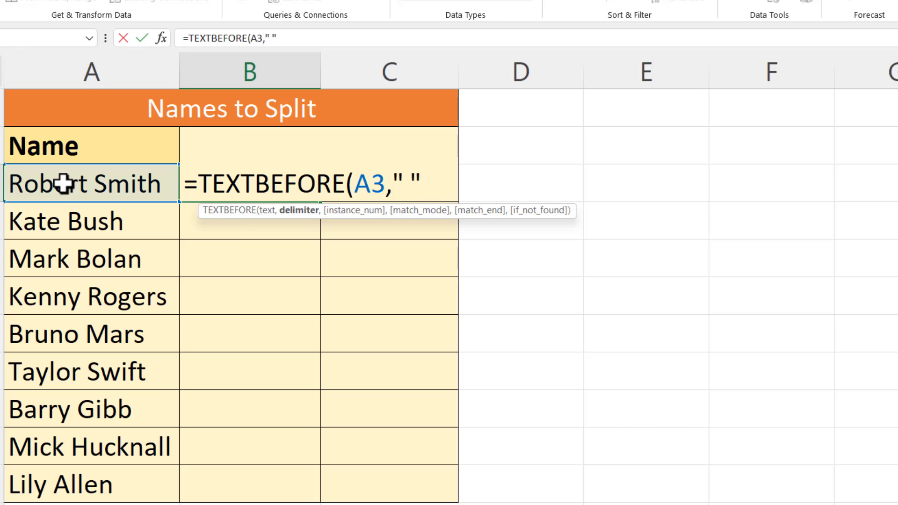
type("\" \")")
key("Return")
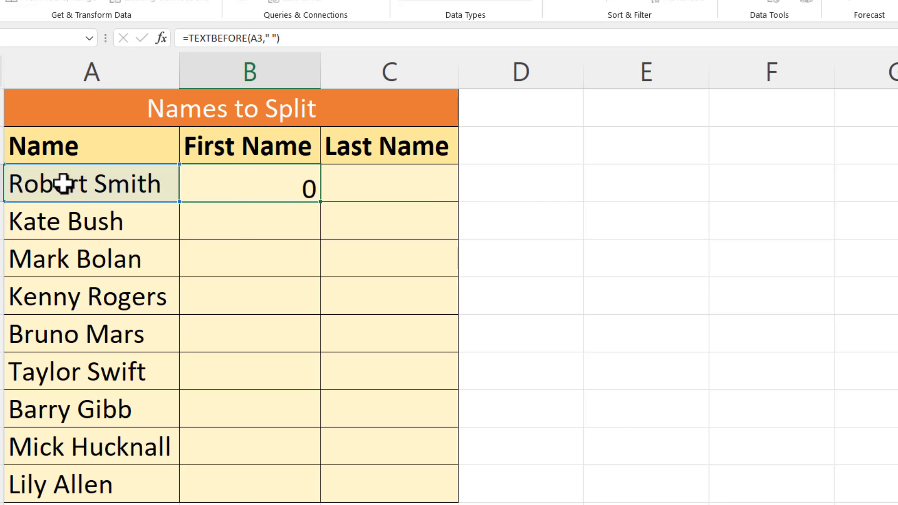
left_click(262, 182)
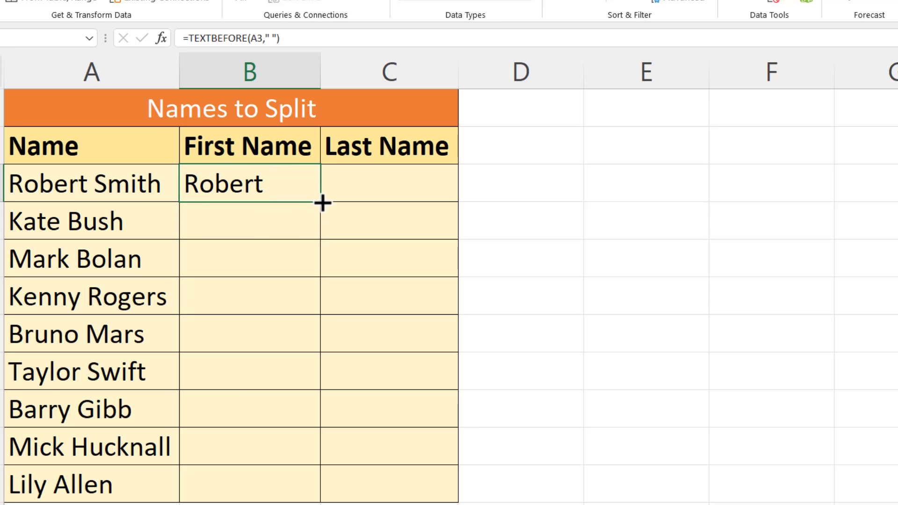
double_click(321, 202)
Step: Enter =TEXTAFTER(A3," ") in C3 and fill it down to C11
left_click(383, 184)
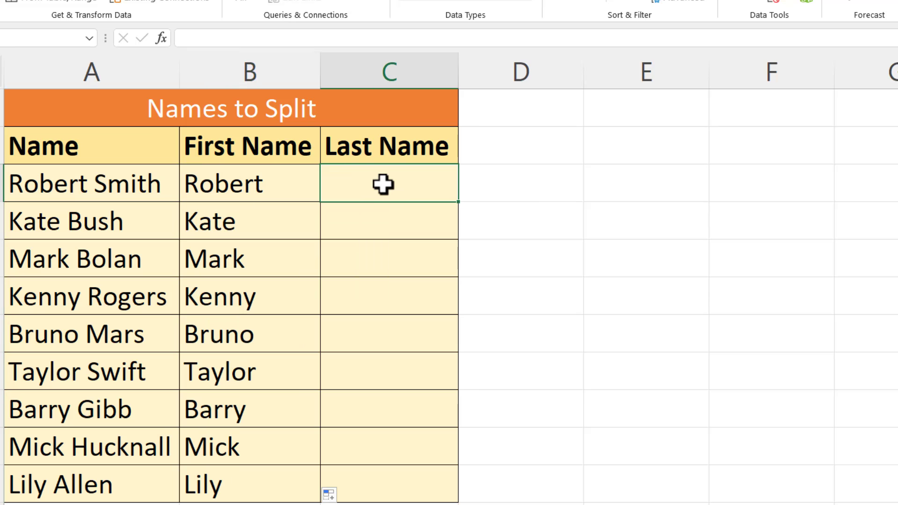
type("=text")
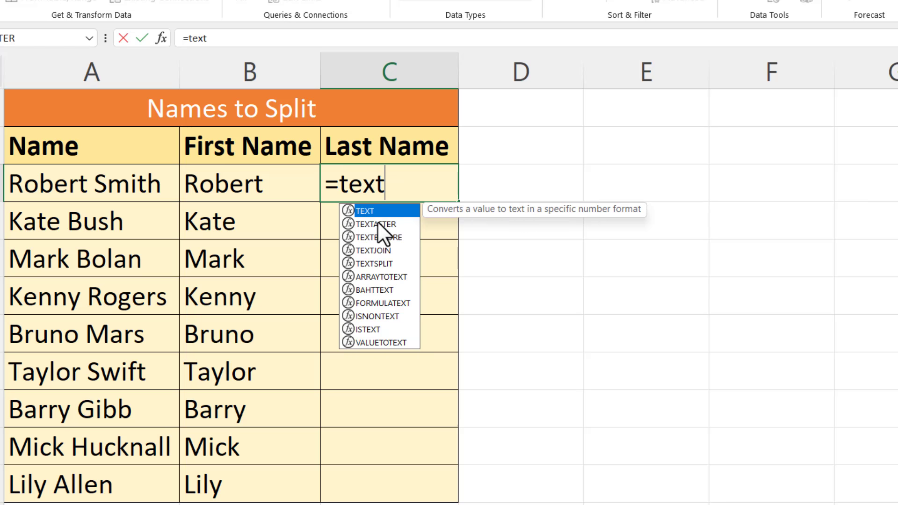
double_click(377, 221)
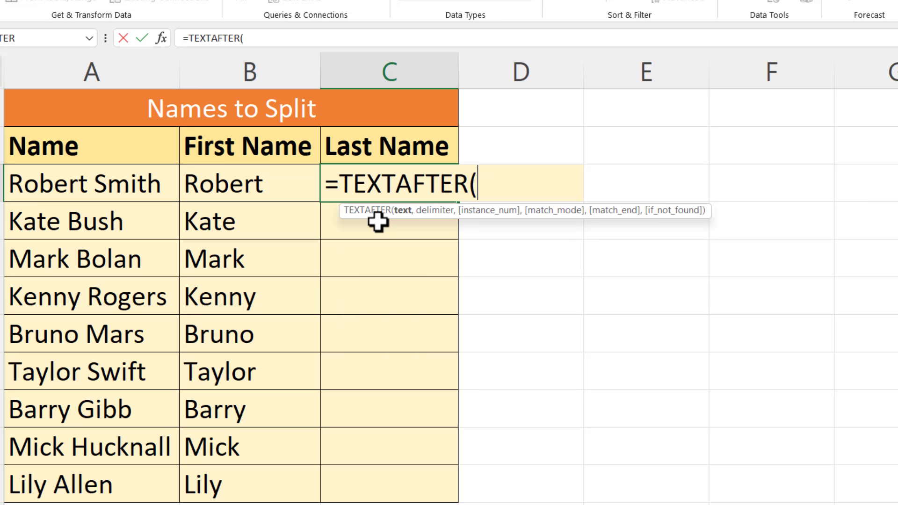
left_click(109, 173)
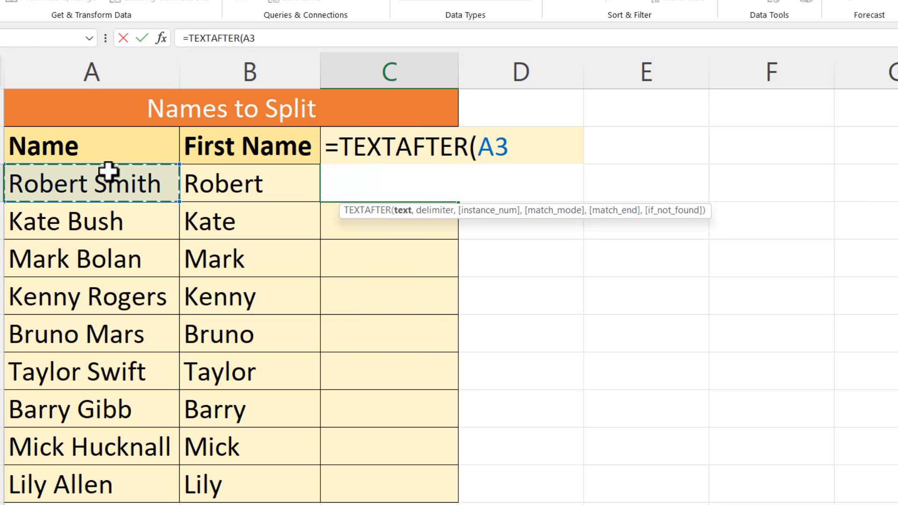
type(",")
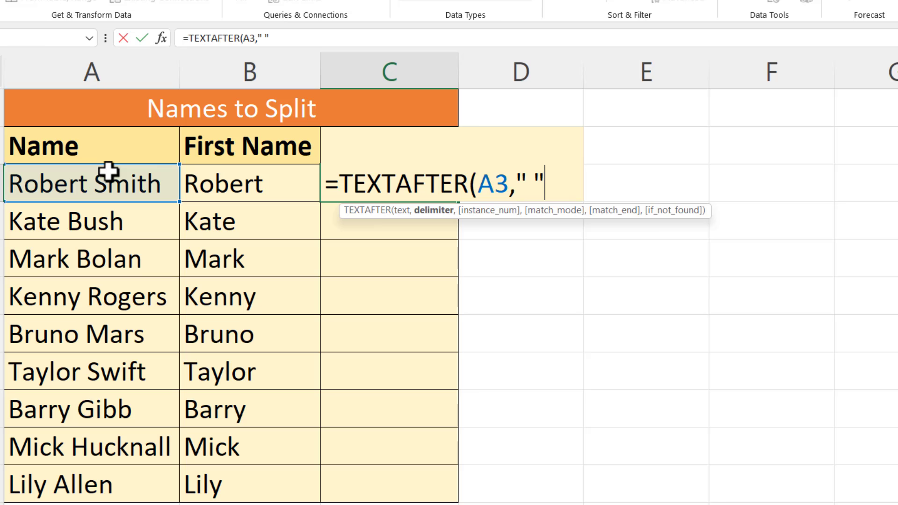
type("\" \")")
key("Return")
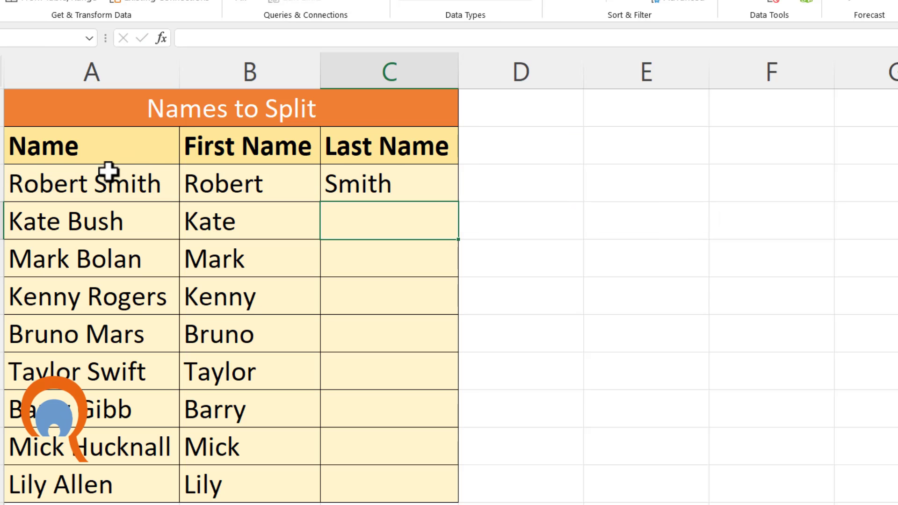
left_click(392, 178)
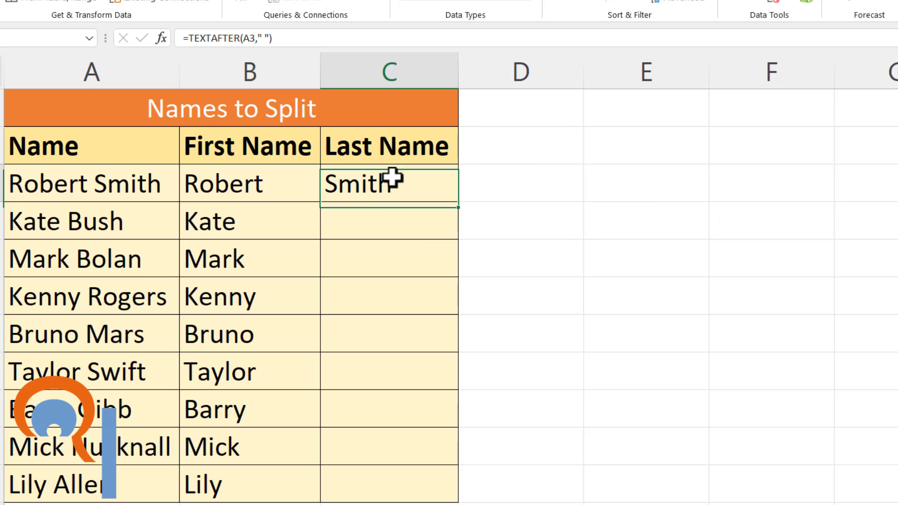
double_click(459, 205)
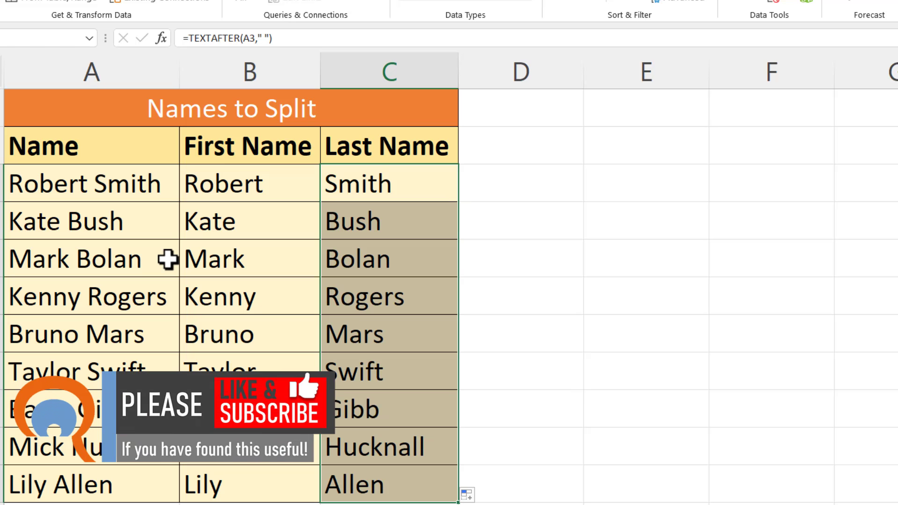
Step: Change the first name in A4's full name to Sam, then select the merged title
left_click(54, 223)
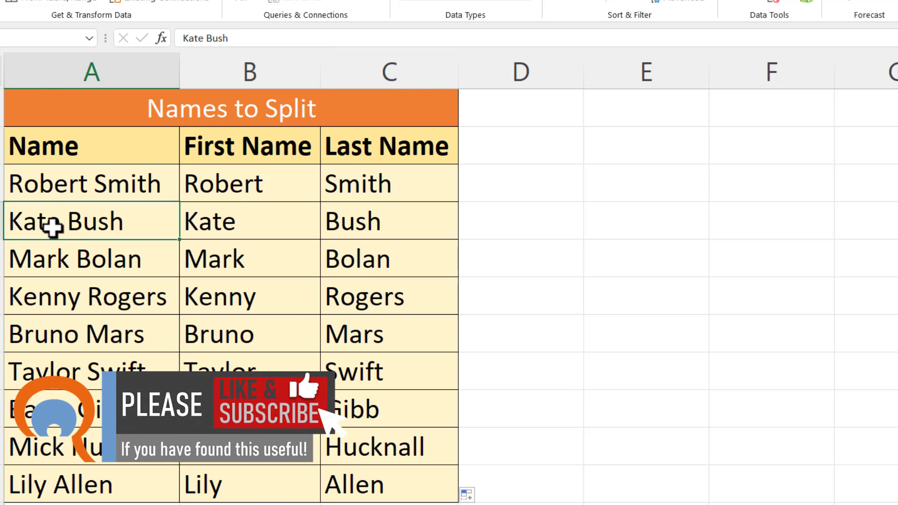
double_click(189, 38)
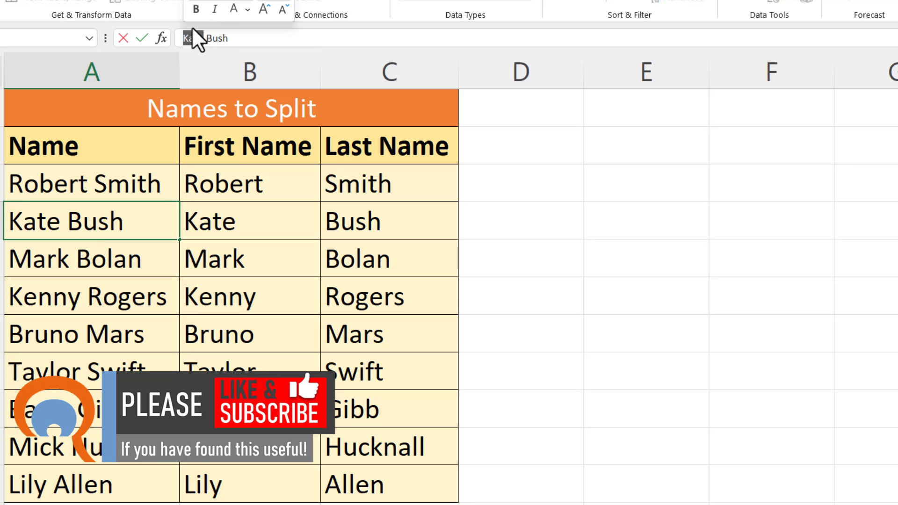
type("Sam")
key("Return")
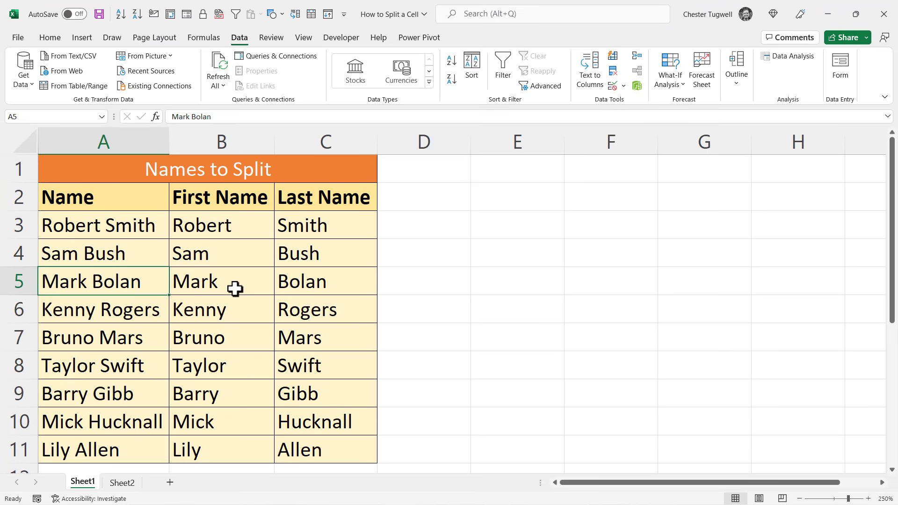
left_click(162, 171)
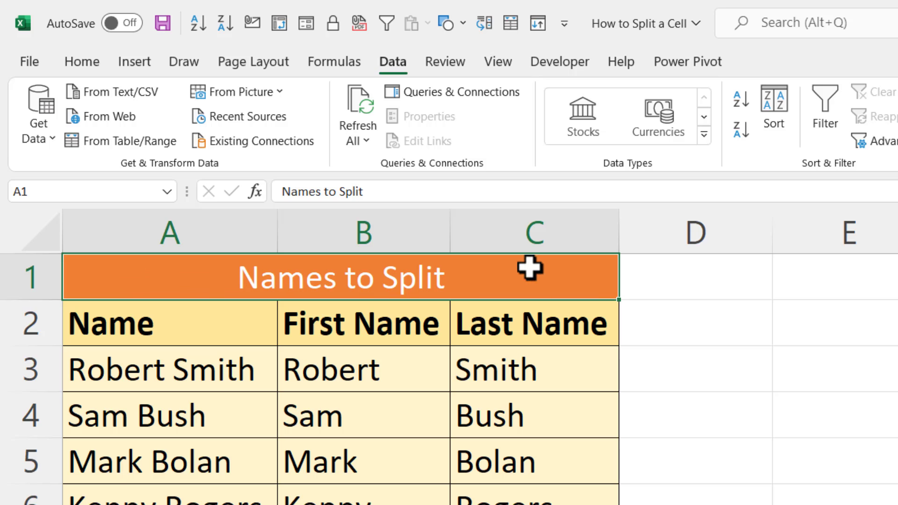
Step: Unmerge the Names to Split title cells A1:C1
left_click(85, 64)
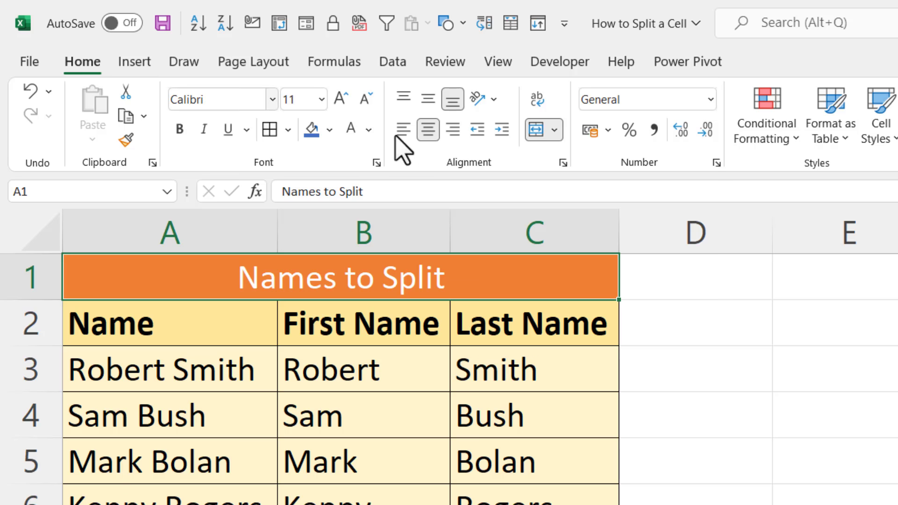
left_click(555, 130)
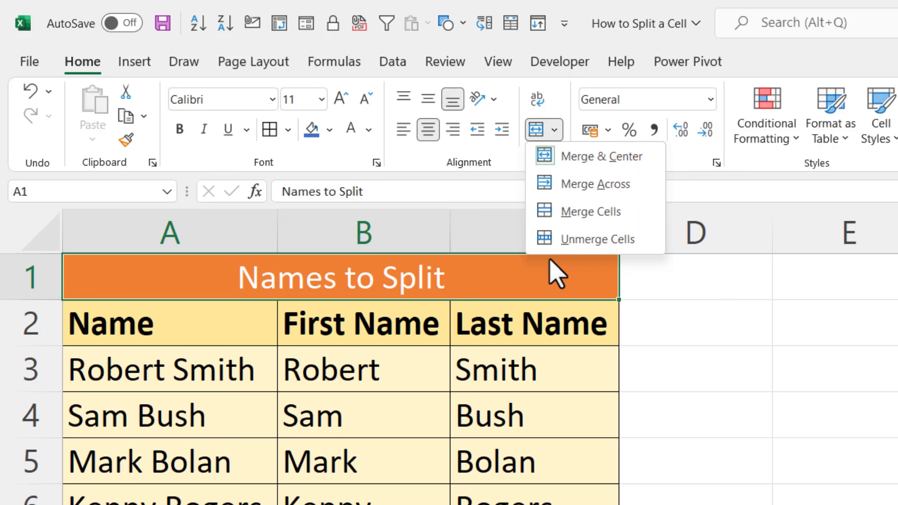
left_click(563, 239)
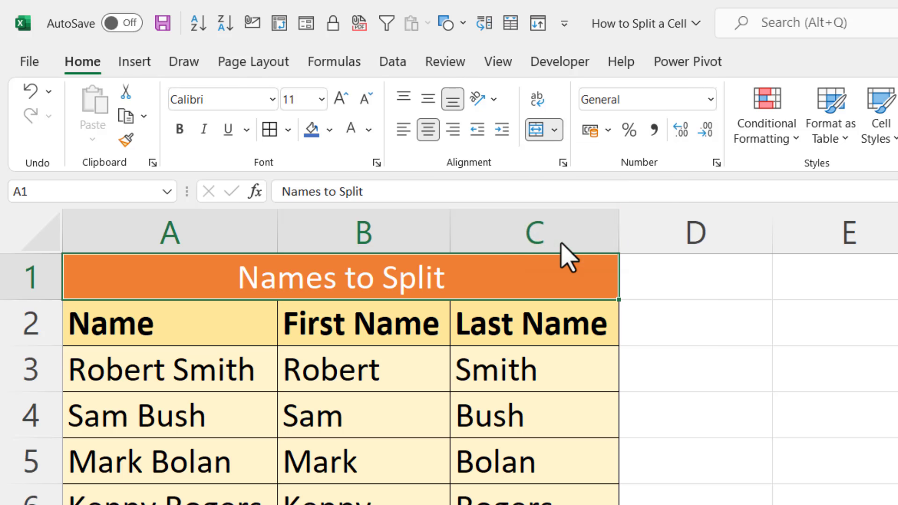
Step: Apply All Borders to A1:C1, check B4's formula, and switch to Sheet2
left_click(357, 293)
left_click_drag(145, 282, 515, 276)
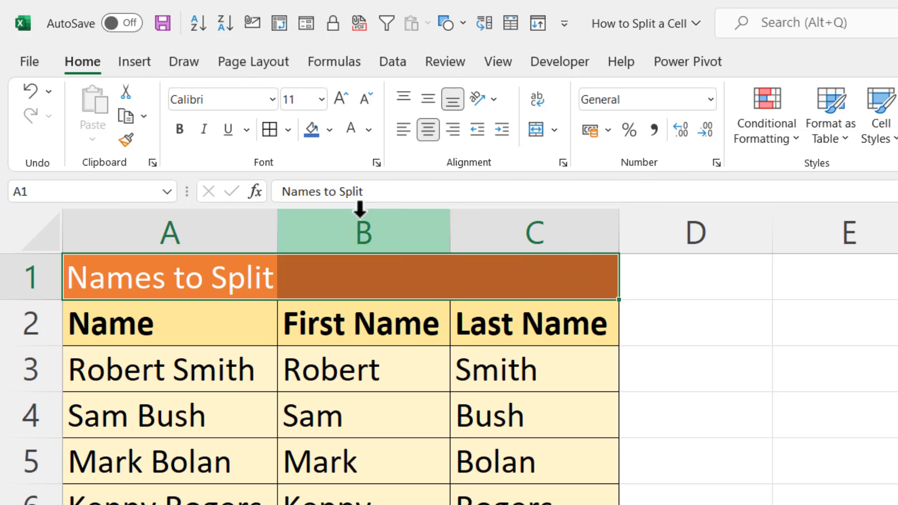
left_click(272, 132)
left_click(327, 415)
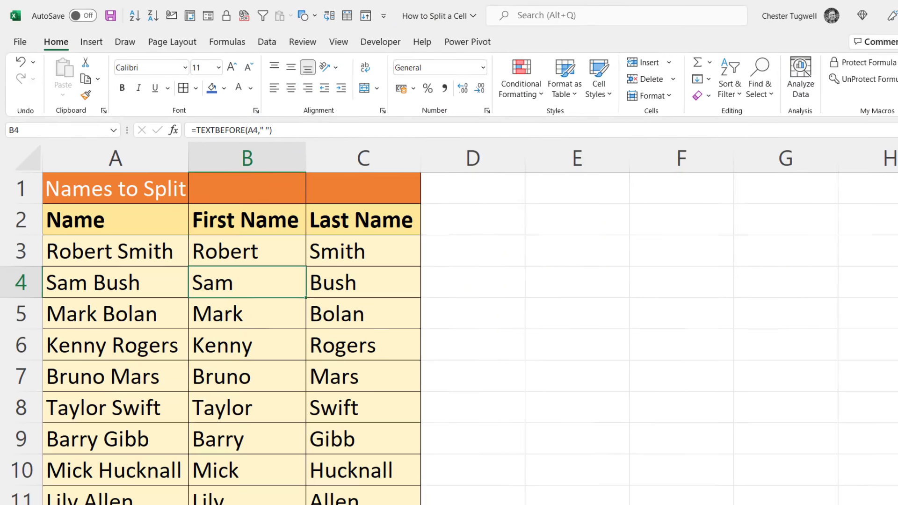
left_click(137, 504)
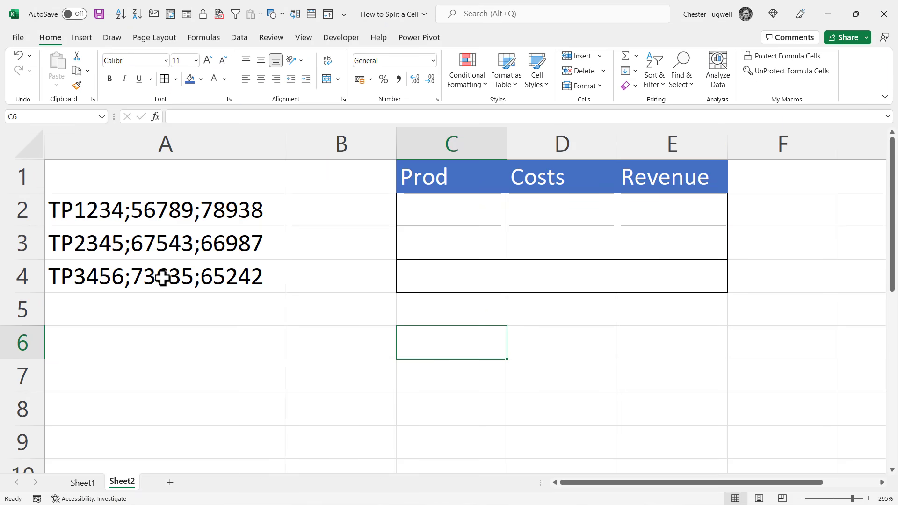
Step: Start Text to Columns on A2:A4, delimited by semicolon instead of space
left_click_drag(110, 219, 108, 278)
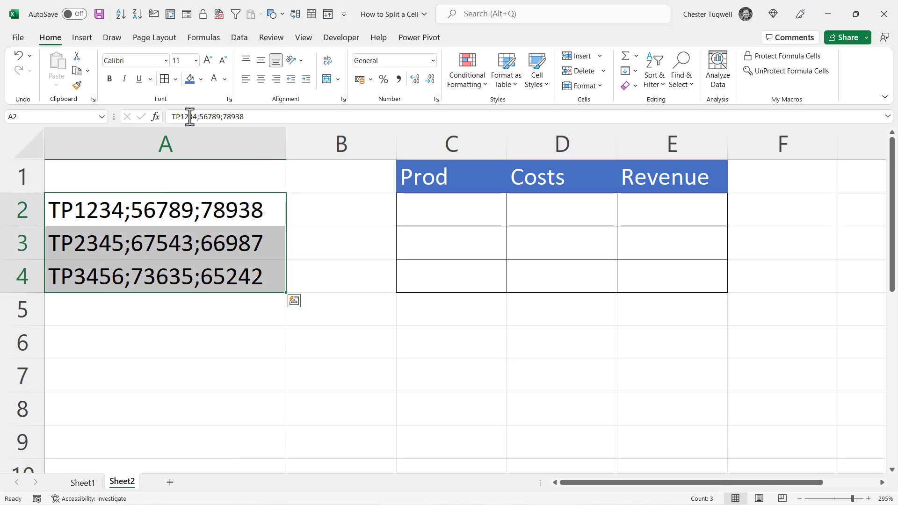
left_click(236, 39)
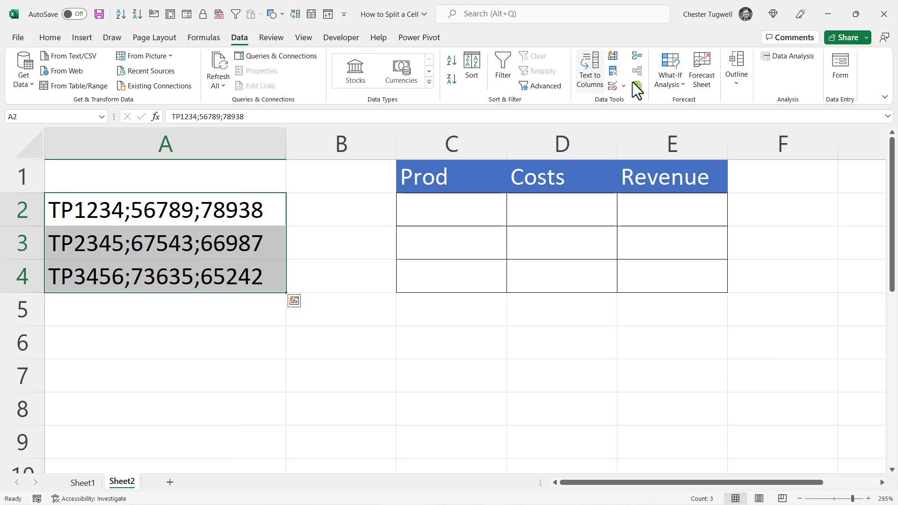
left_click(593, 59)
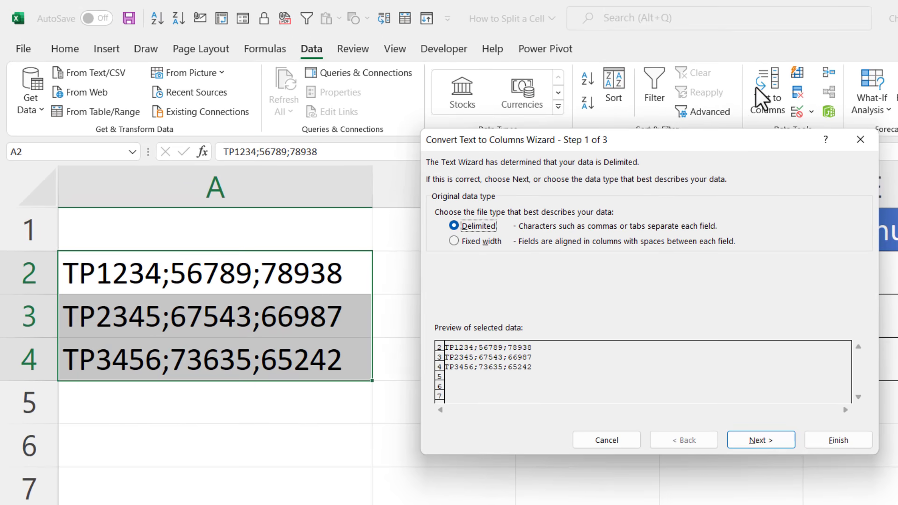
left_click(756, 440)
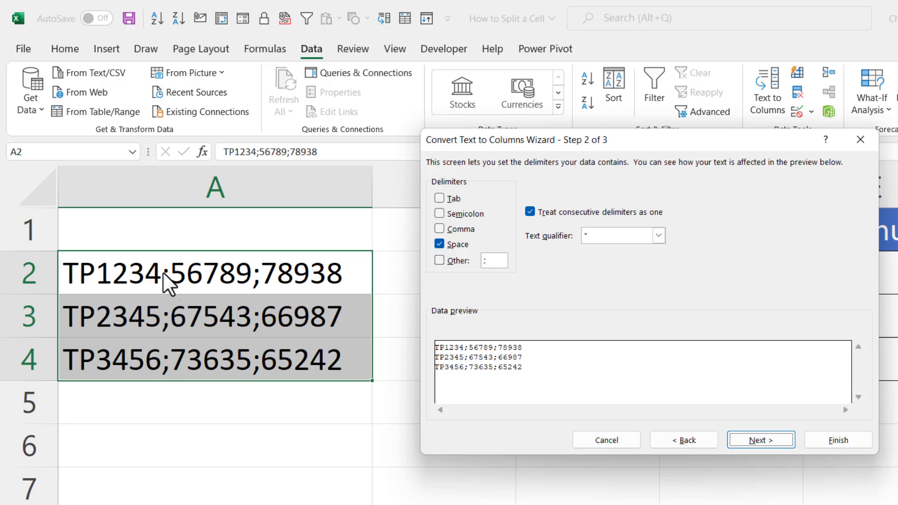
left_click(439, 261)
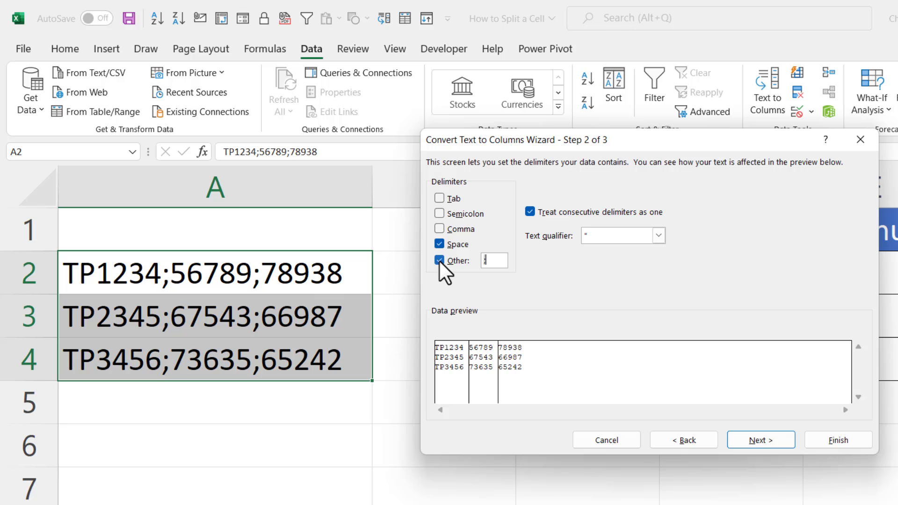
left_click(440, 244)
Step: Set the split destination to C2, finish, and confirm replacing the existing cells
left_click(747, 441)
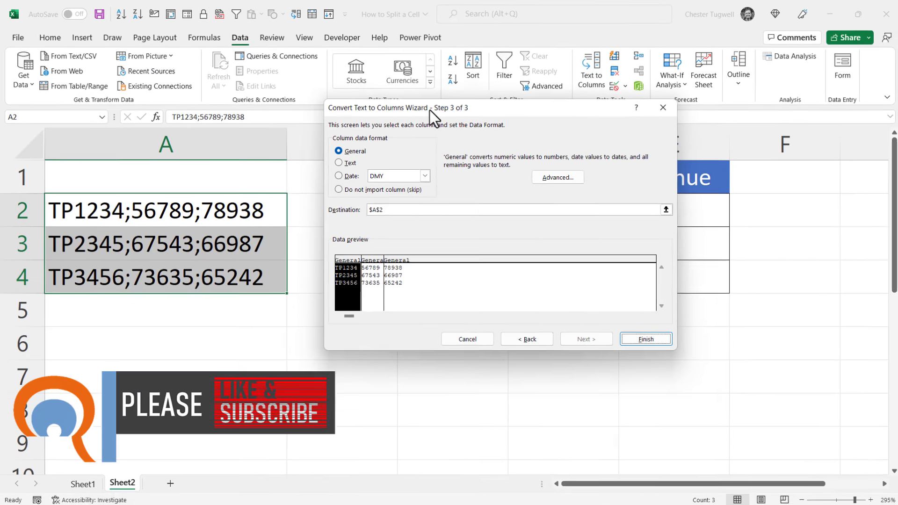
left_click_drag(430, 111, 438, 280)
left_click(395, 377)
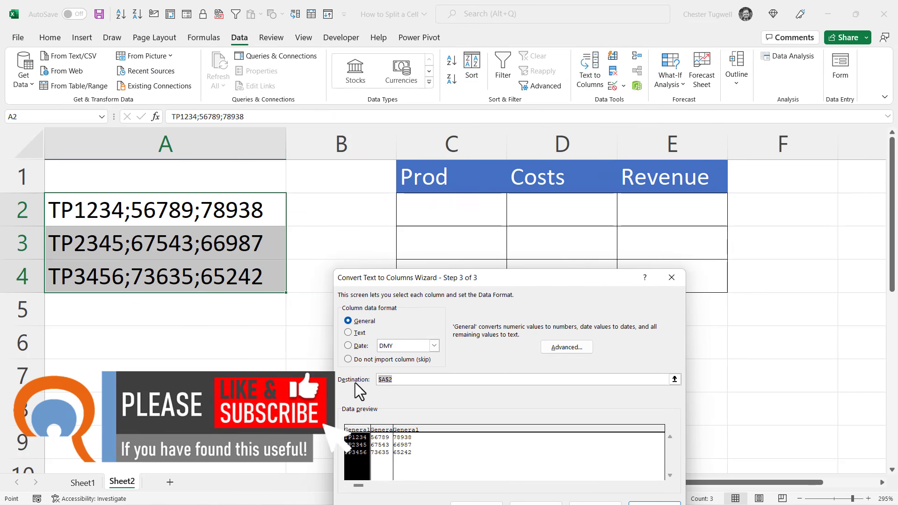
key("BackSpace")
left_click(454, 219)
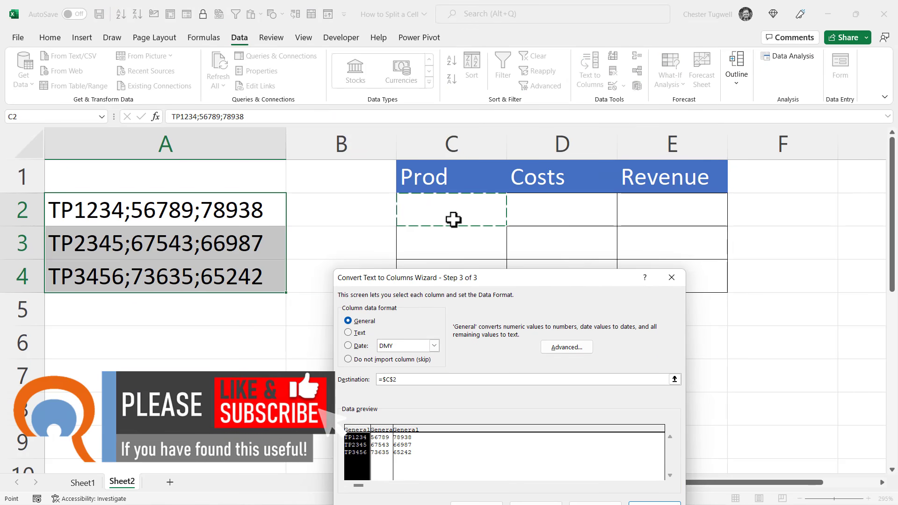
left_click_drag(456, 280, 387, 166)
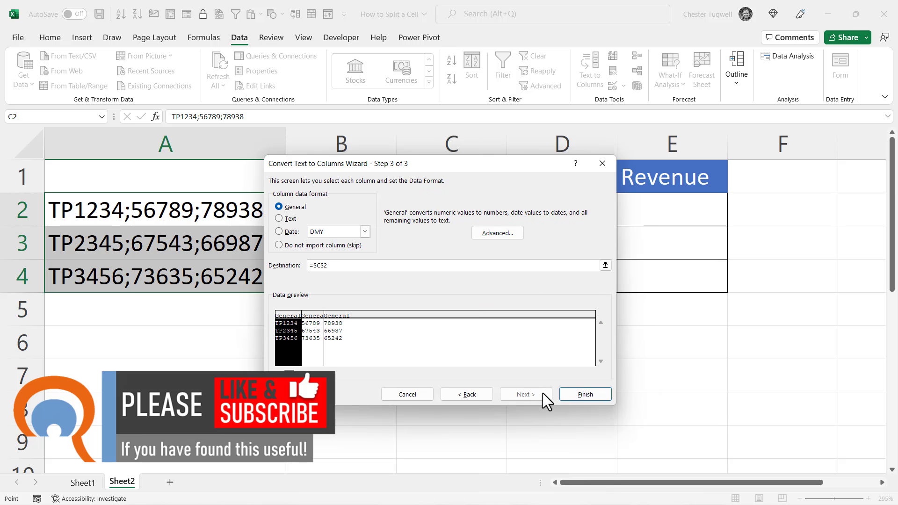
left_click(585, 394)
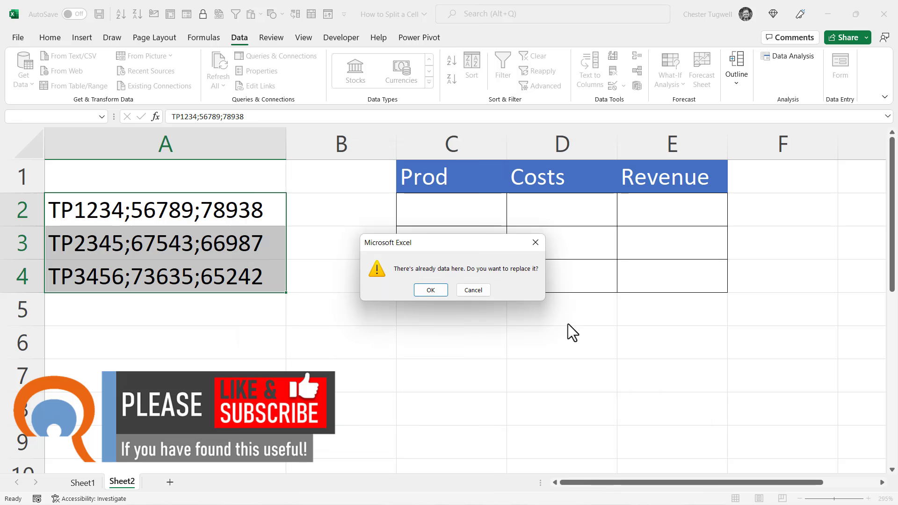
left_click(431, 290)
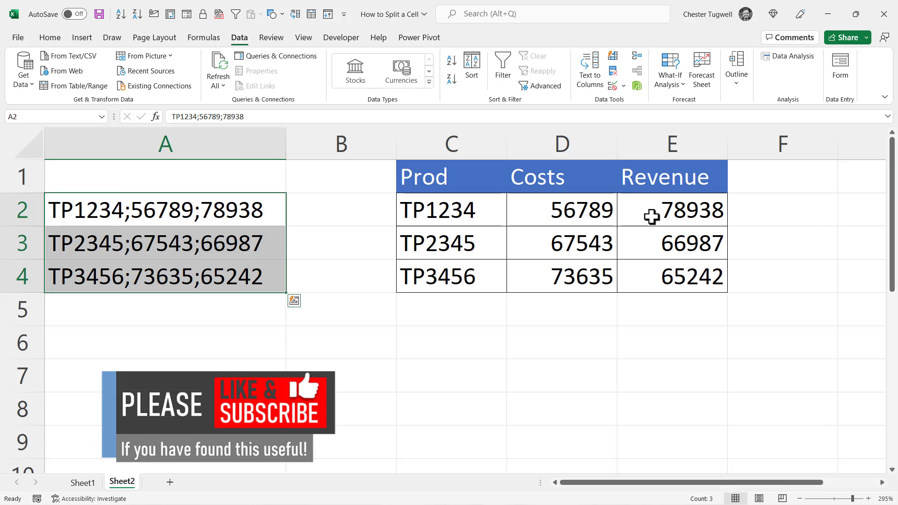